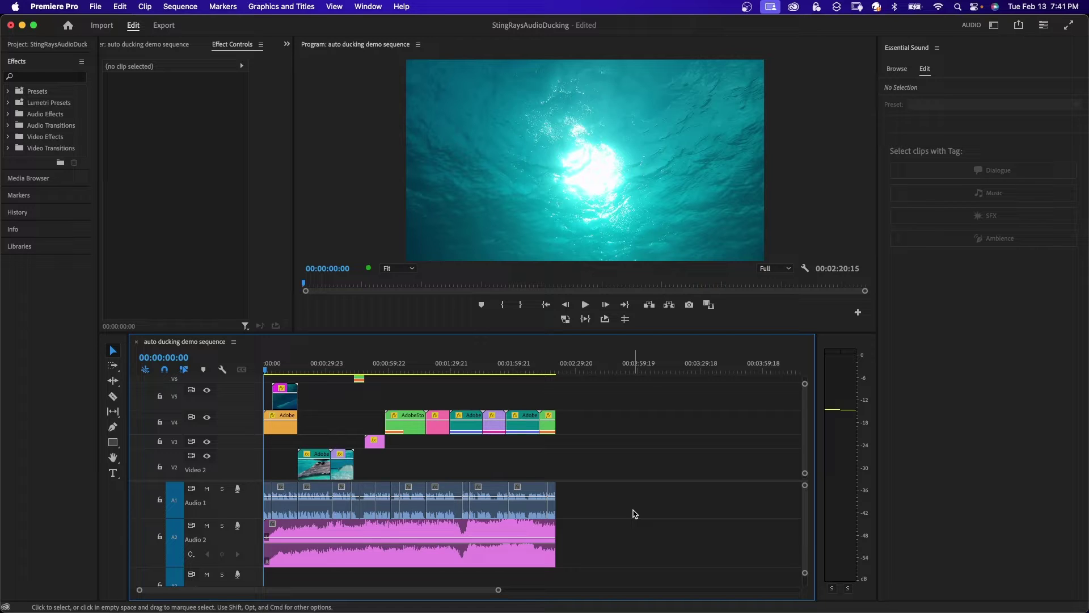
Switch Premiere Pro to the Audio workspace via Window > Workspaces
{"action": "left_click", "coordinate": [366, 7]}
{"action": "mouse_move", "coordinate": [378, 23]}
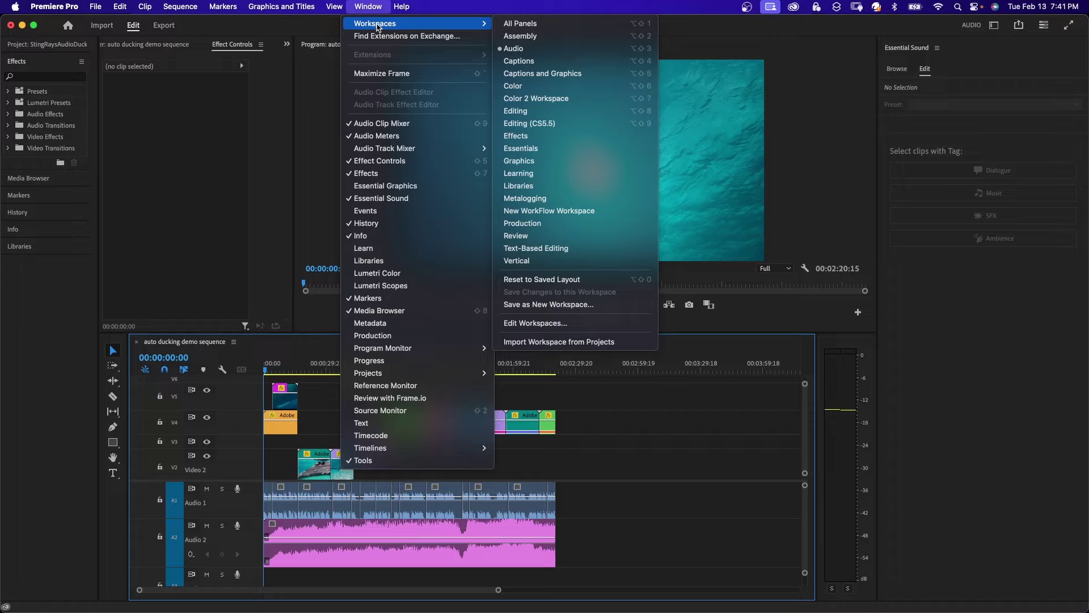
{"action": "left_click", "coordinate": [533, 51]}
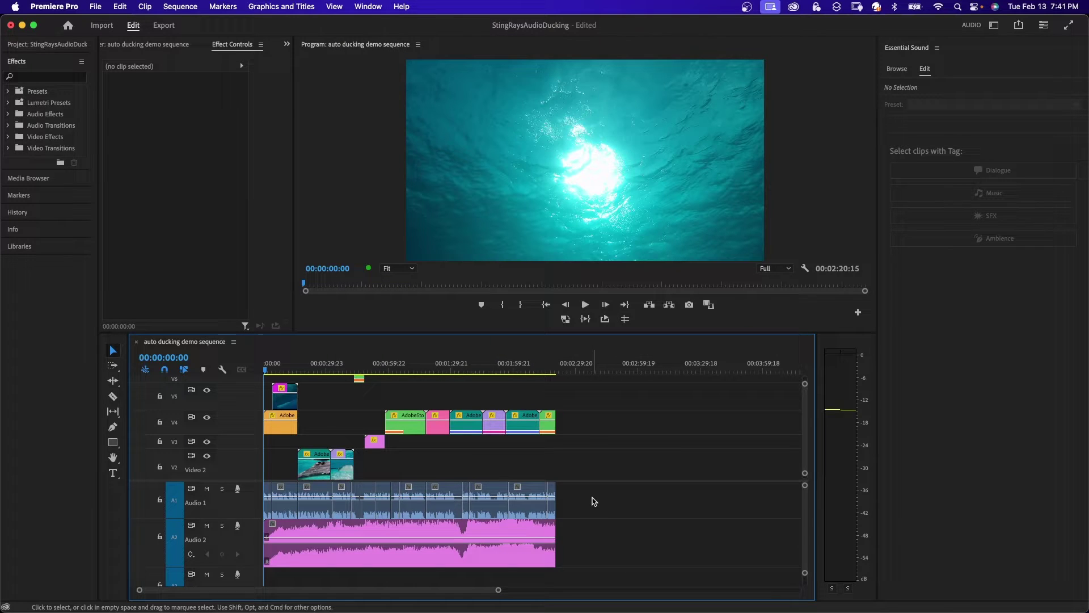
Tag all Audio 1 narration clips as Dialogue and auto-match them to -23 LUFS
{"action": "left_click_drag", "start_coordinate": [590, 490], "coordinate": [248, 495]}
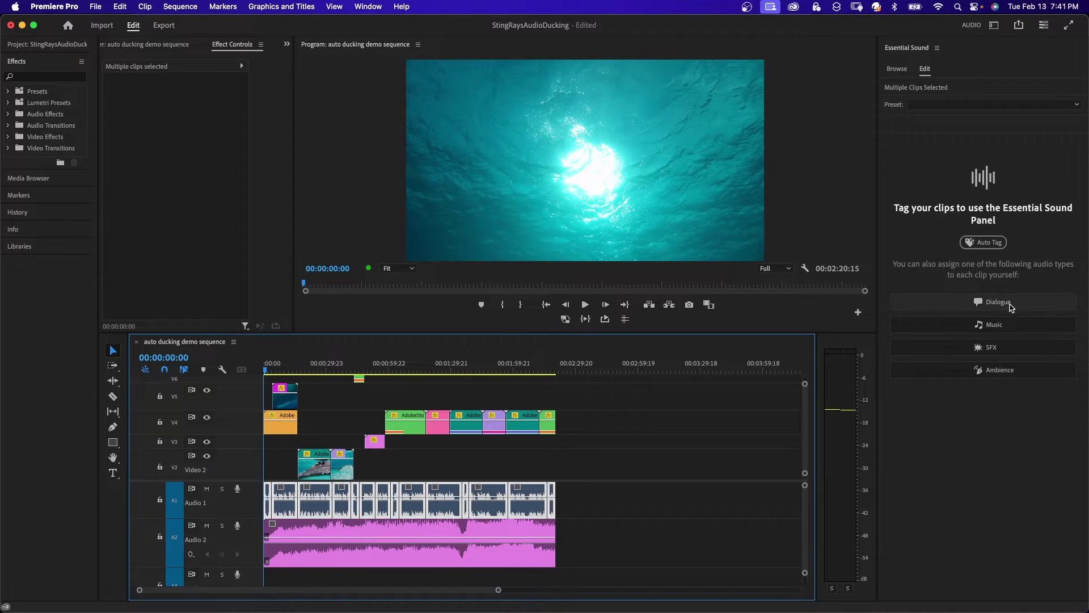
{"action": "left_click", "coordinate": [980, 303]}
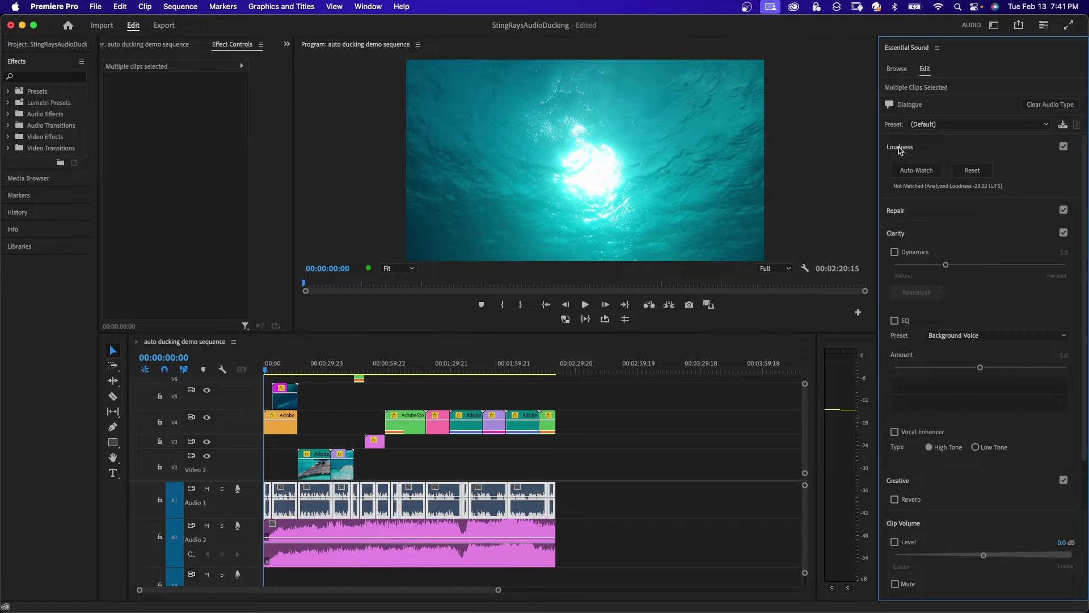
{"action": "left_click", "coordinate": [920, 171]}
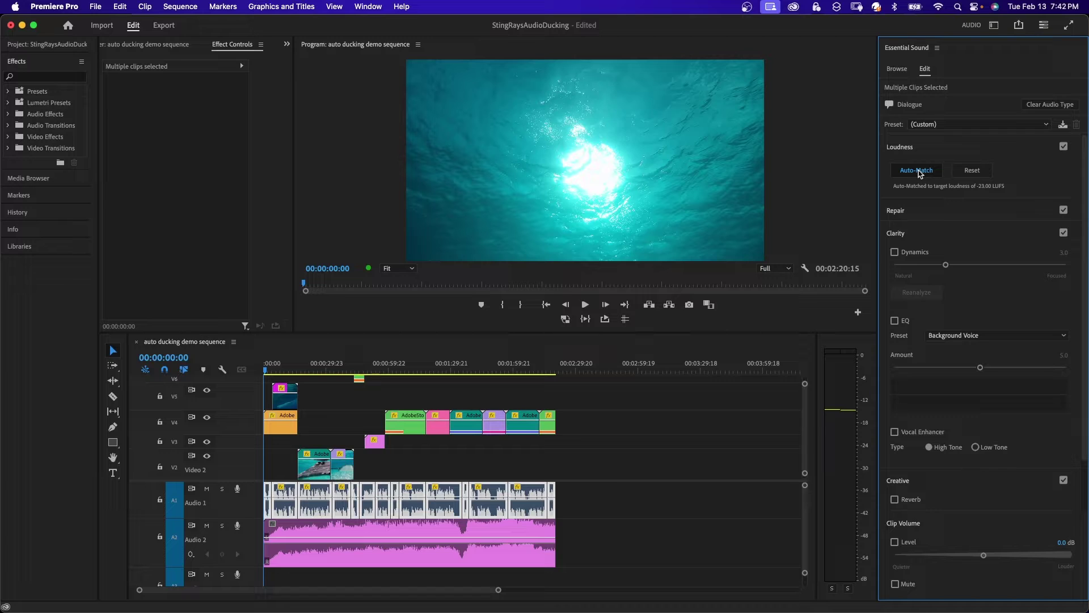
Tag the Audio 2 music clip as Music and auto-match its loudness to -25 LUFS
{"action": "left_click", "coordinate": [431, 564]}
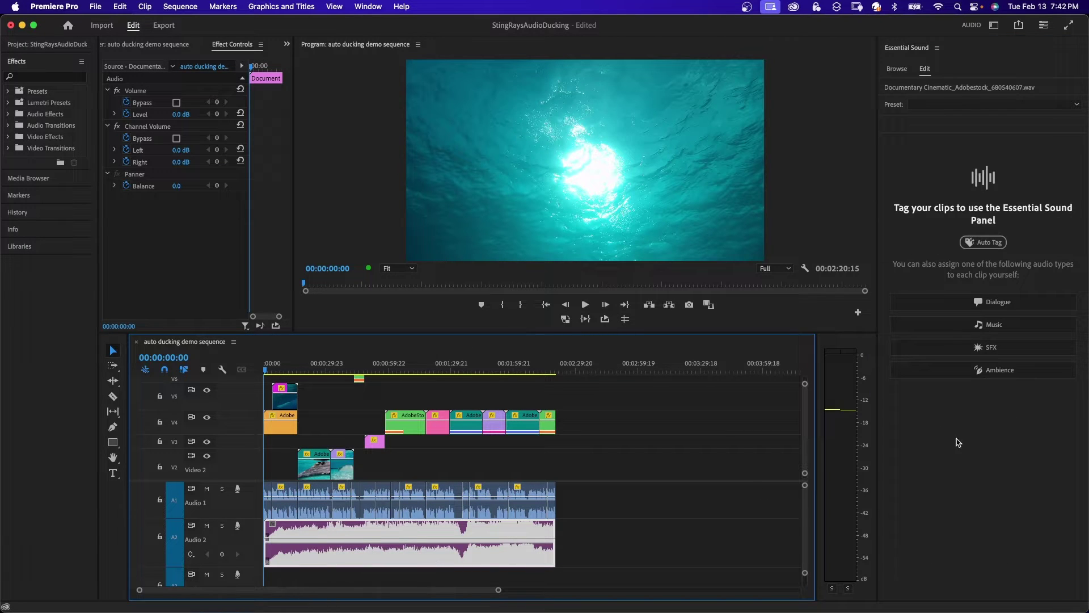
{"action": "left_click", "coordinate": [986, 327]}
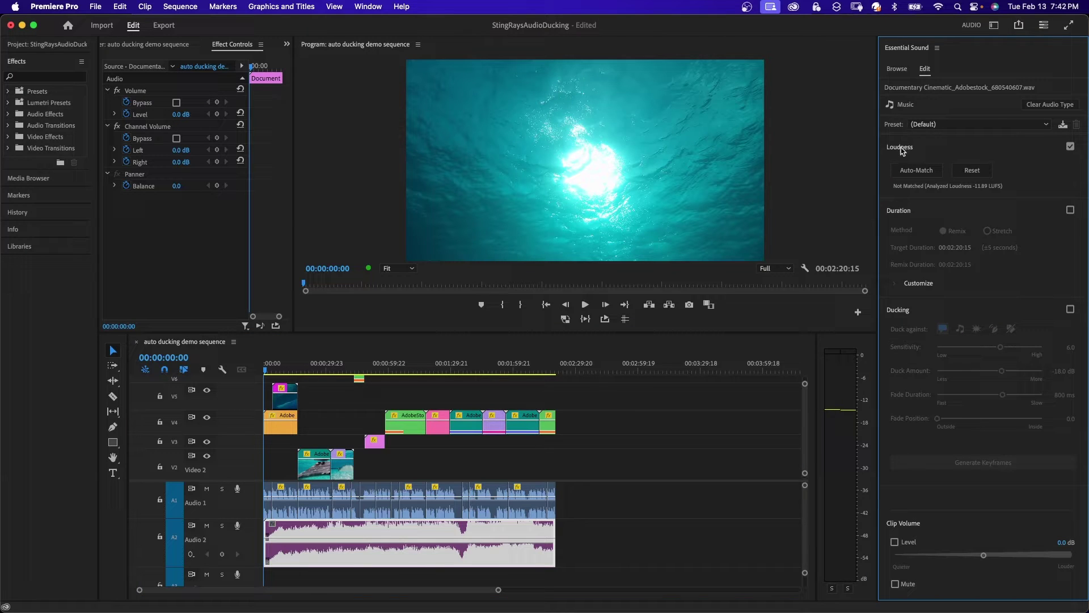
{"action": "left_click", "coordinate": [915, 170]}
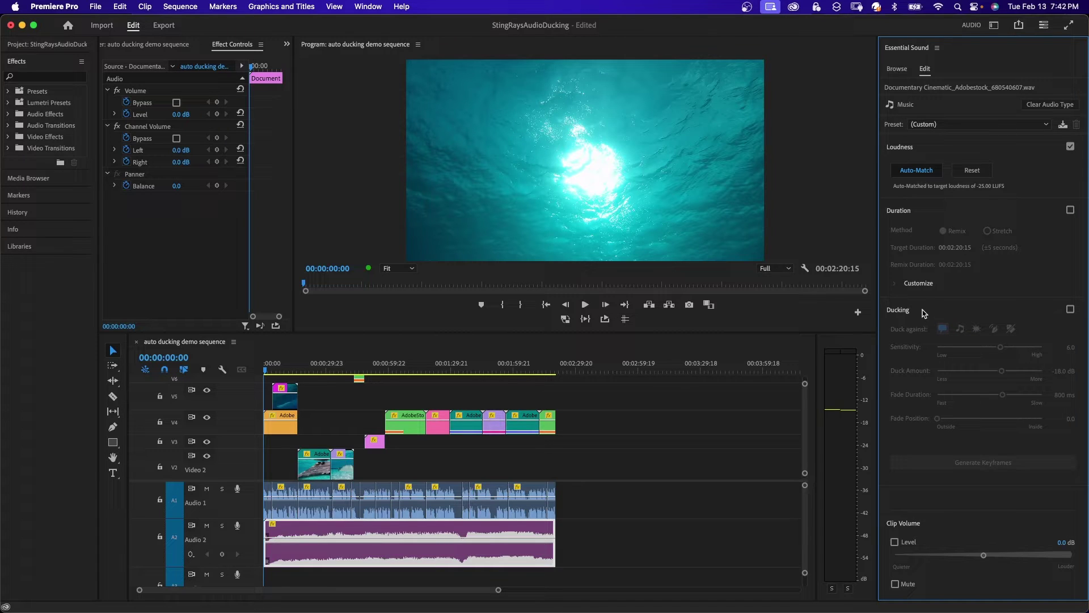
Enable ducking against Dialogue clips and generate keyframes dipping the music by -18 dB
{"action": "left_click", "coordinate": [1070, 310]}
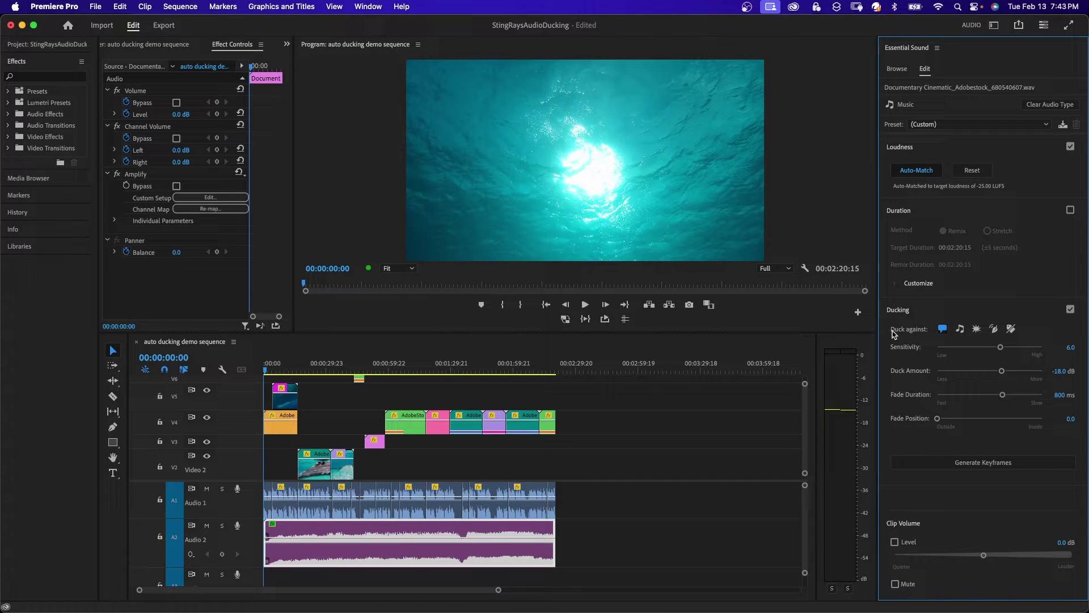
{"action": "left_click", "coordinate": [943, 329]}
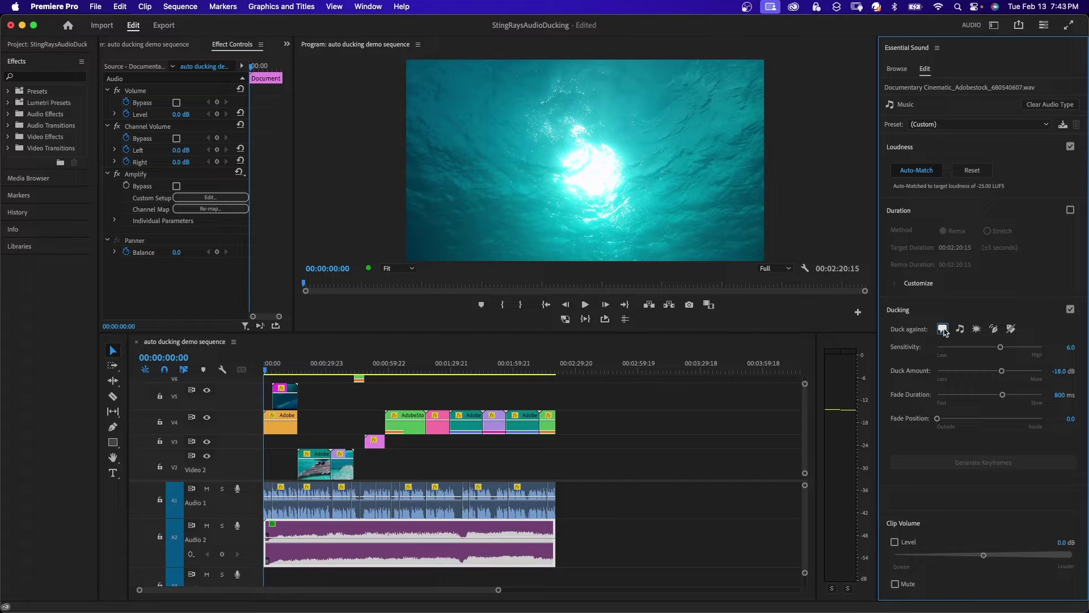
{"action": "left_click", "coordinate": [943, 329]}
{"action": "left_click", "coordinate": [962, 463]}
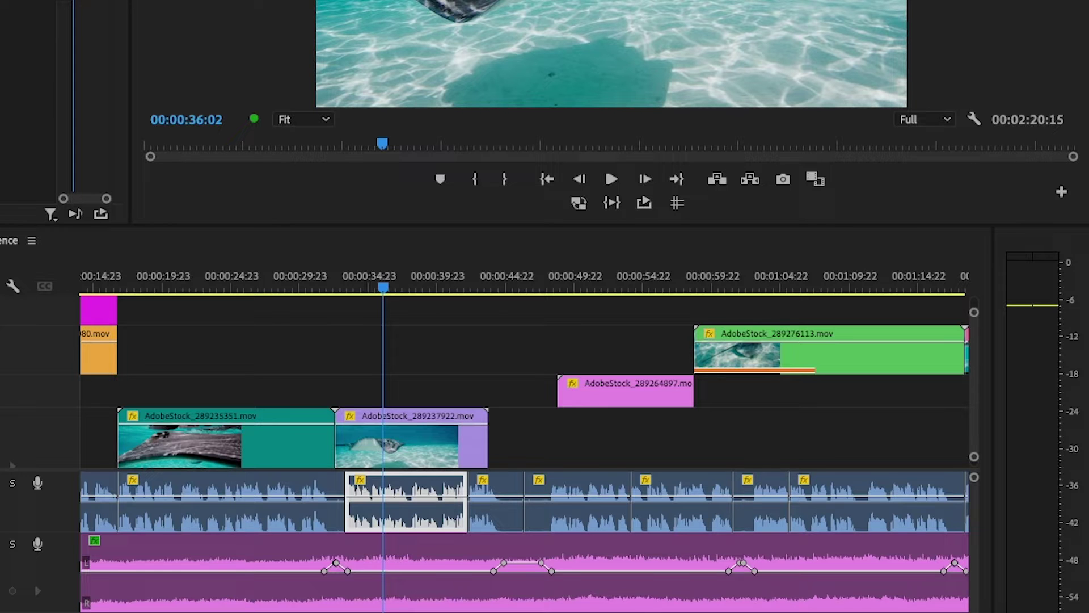
{"action": "key", "text": "space"}
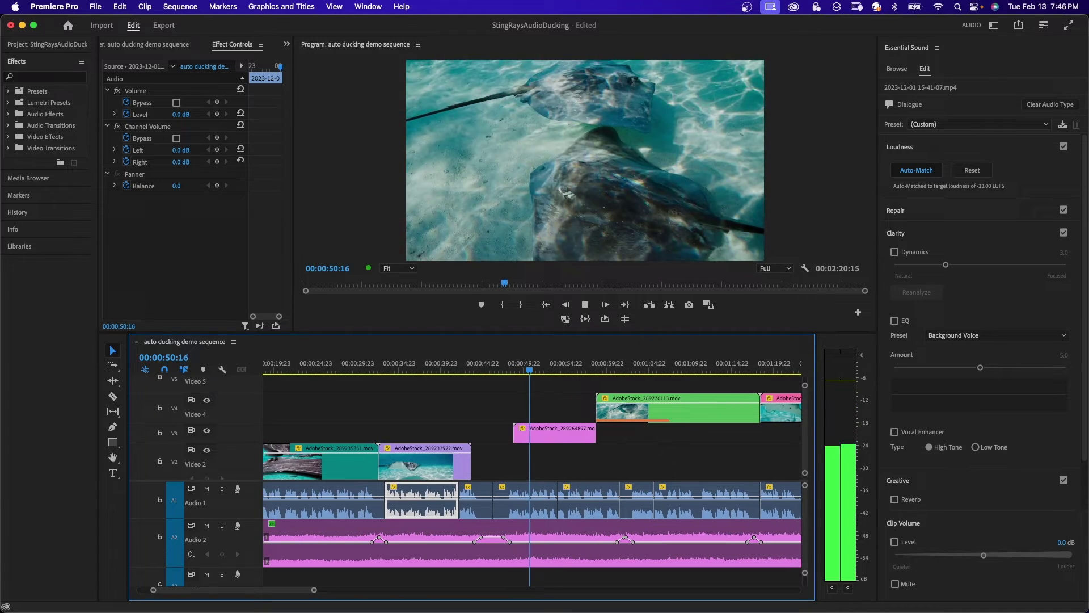
{"action": "key", "text": "space"}
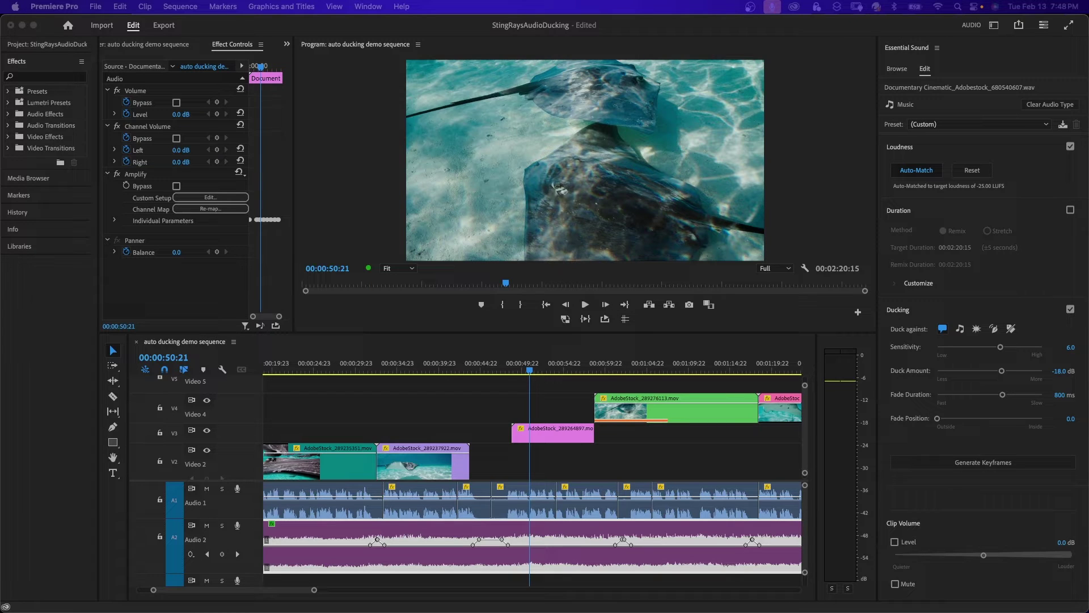
Raise the ducking Fade Position to 6.3 and regenerate the music's ducking keyframes
{"action": "left_click", "coordinate": [938, 422]}
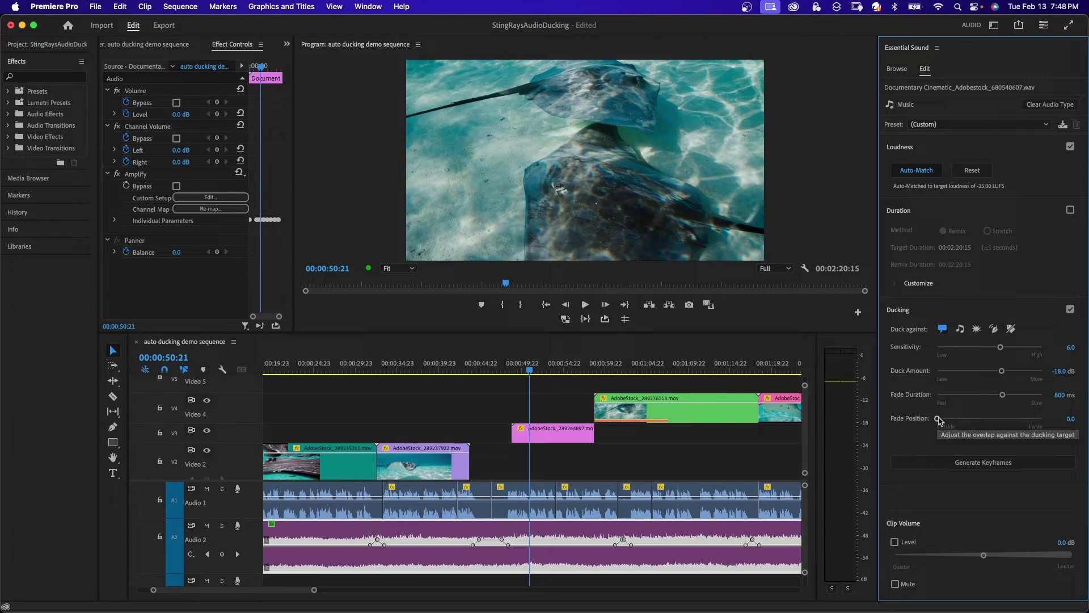
{"action": "left_click_drag", "start_coordinate": [937, 421], "coordinate": [1005, 424]}
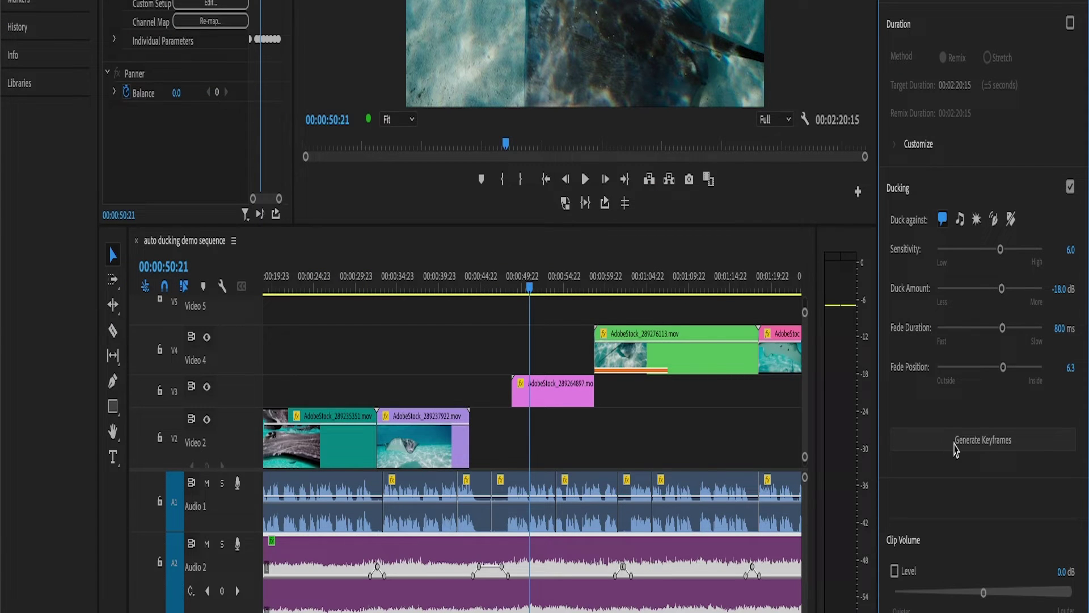
{"action": "left_click", "coordinate": [968, 442]}
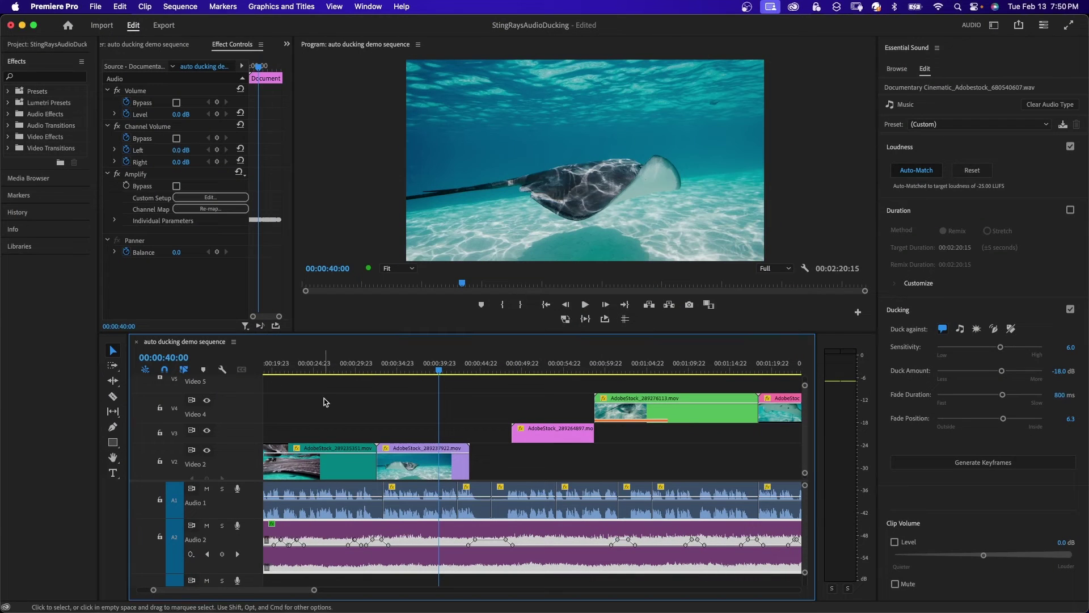
{"action": "scroll", "coordinate": [323, 401], "scroll_direction": "up", "scroll_amount": 3}
{"action": "key", "text": "space"}
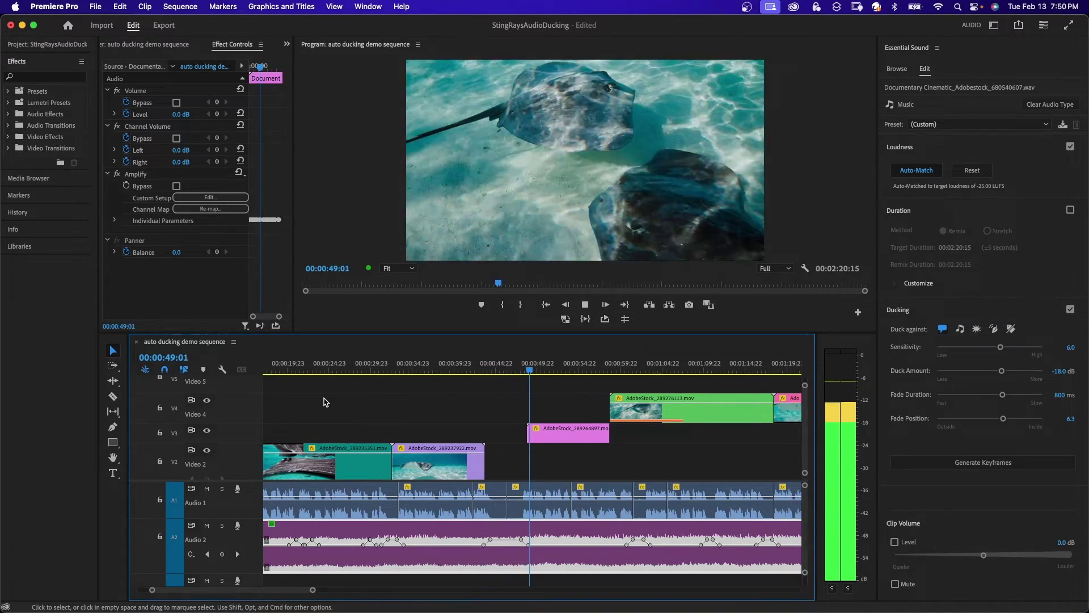
{"action": "key", "text": "space"}
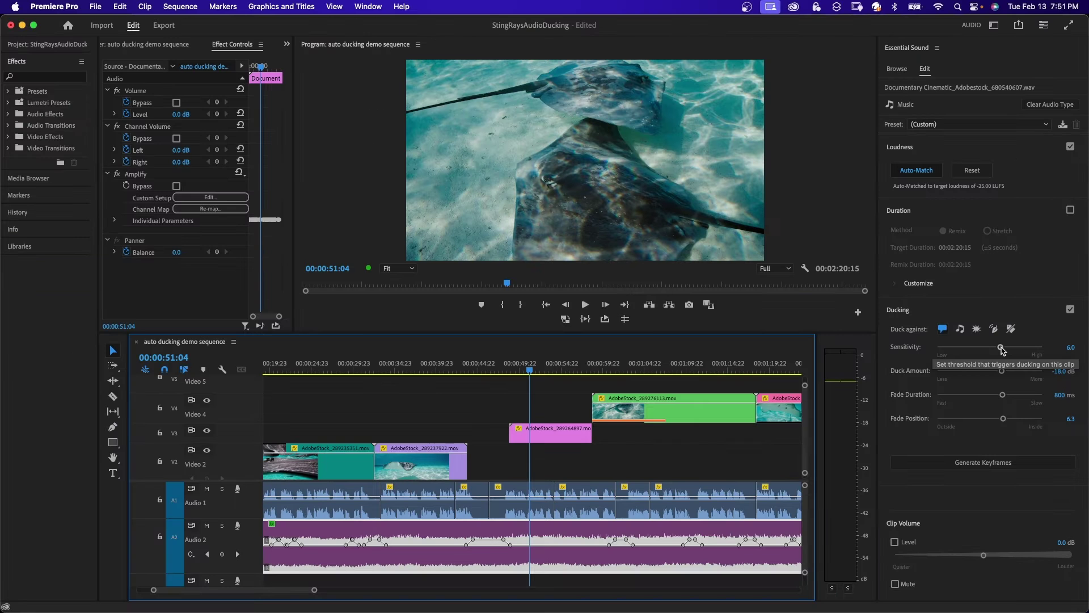
Set ducking Sensitivity to 9.0 and lengthen Fade Duration to 921 ms
{"action": "left_click_drag", "start_coordinate": [1000, 347], "coordinate": [1031, 351]}
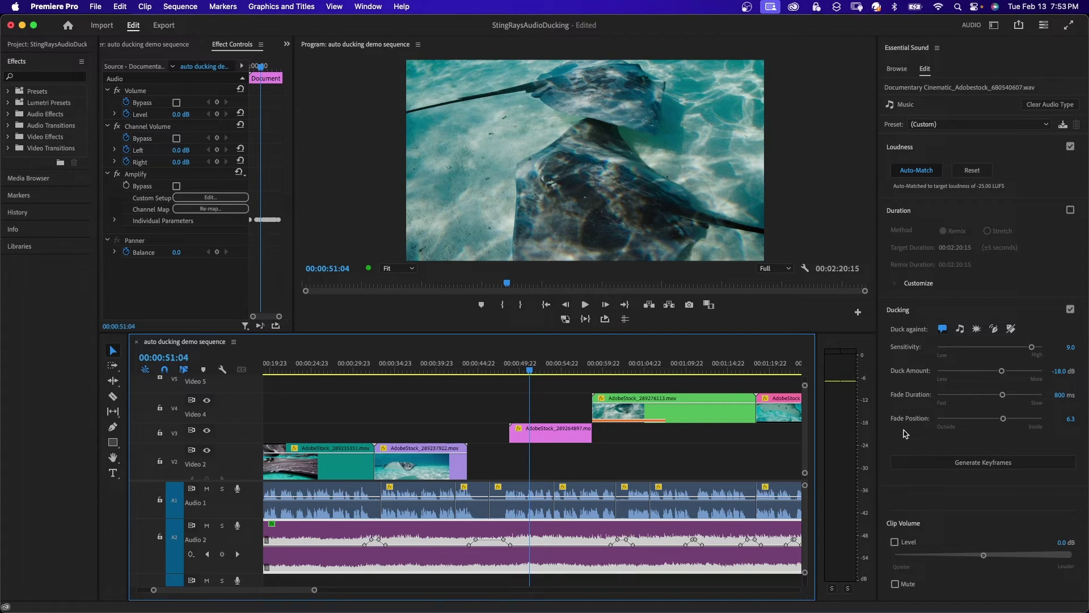
{"action": "left_click_drag", "start_coordinate": [1002, 394], "coordinate": [1031, 395]}
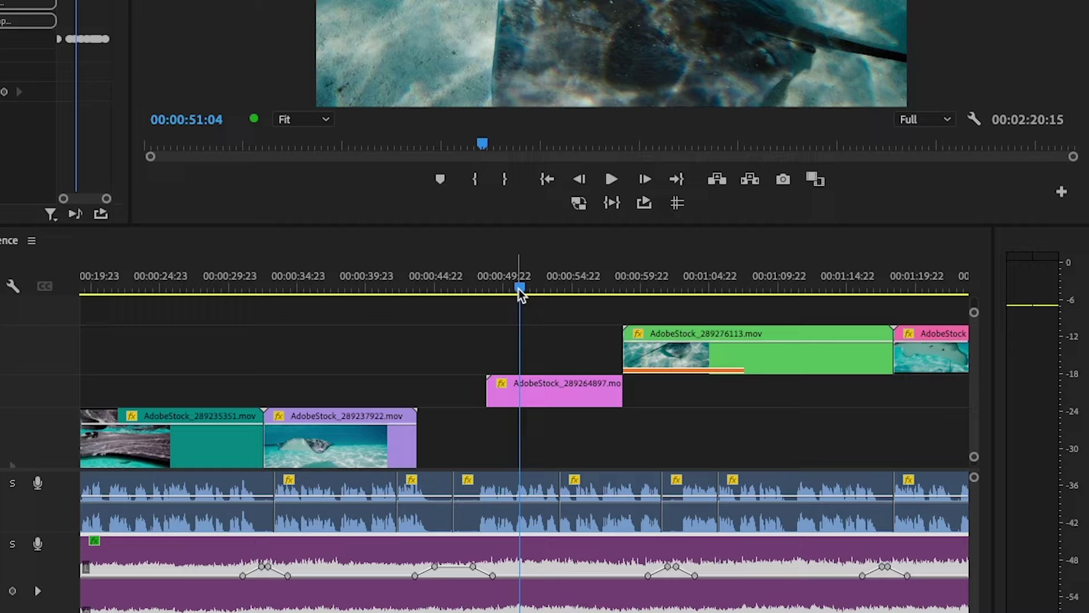
{"action": "left_click_drag", "start_coordinate": [519, 288], "coordinate": [382, 294]}
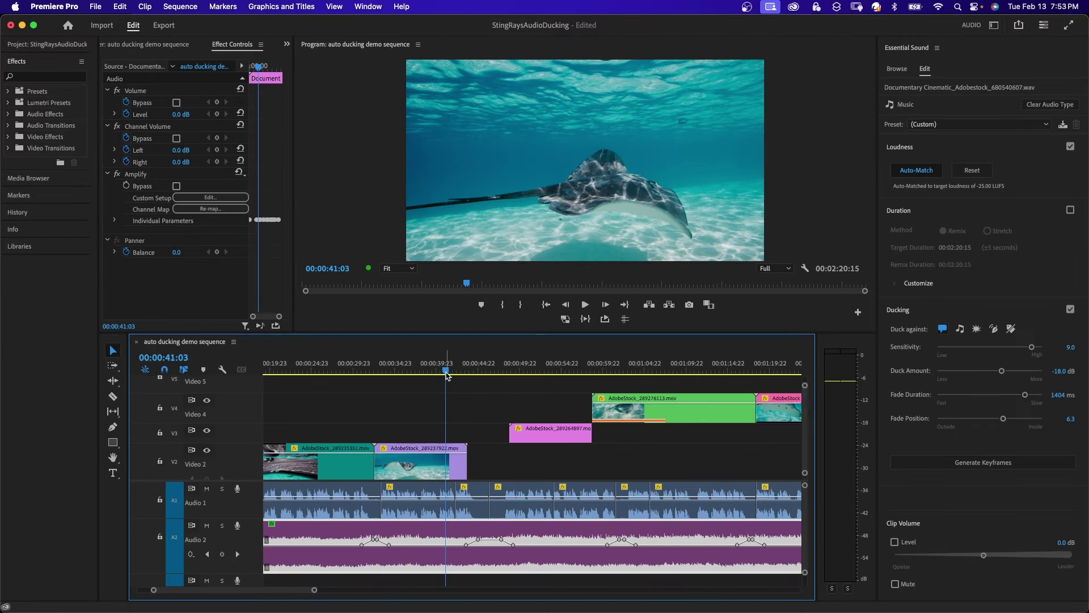
{"action": "key", "text": "space"}
{"action": "scroll", "coordinate": [446, 375], "scroll_direction": "up", "scroll_amount": 2}
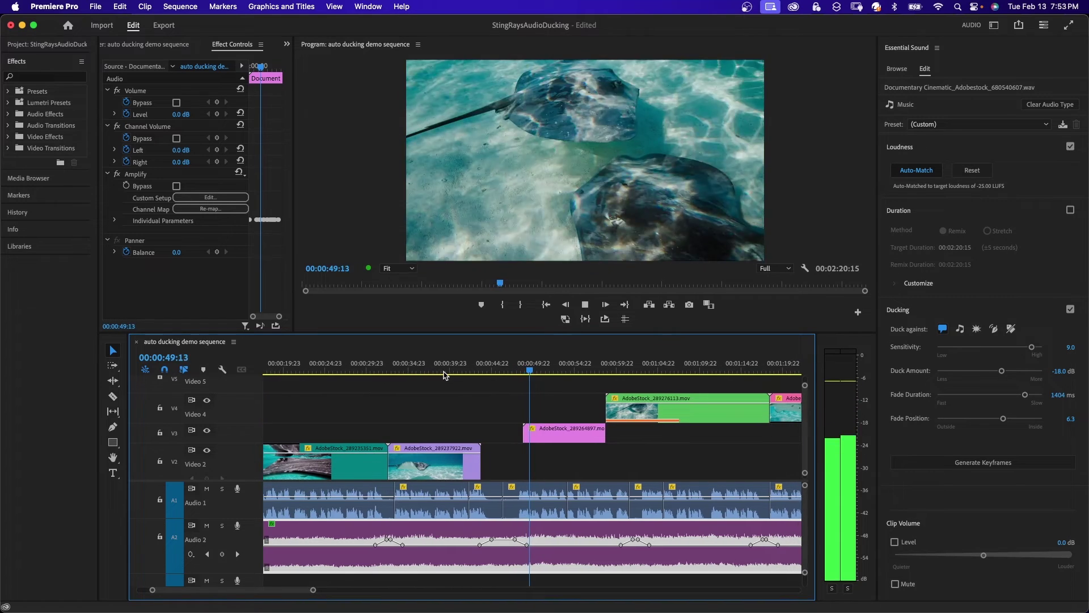
{"action": "key", "text": "space"}
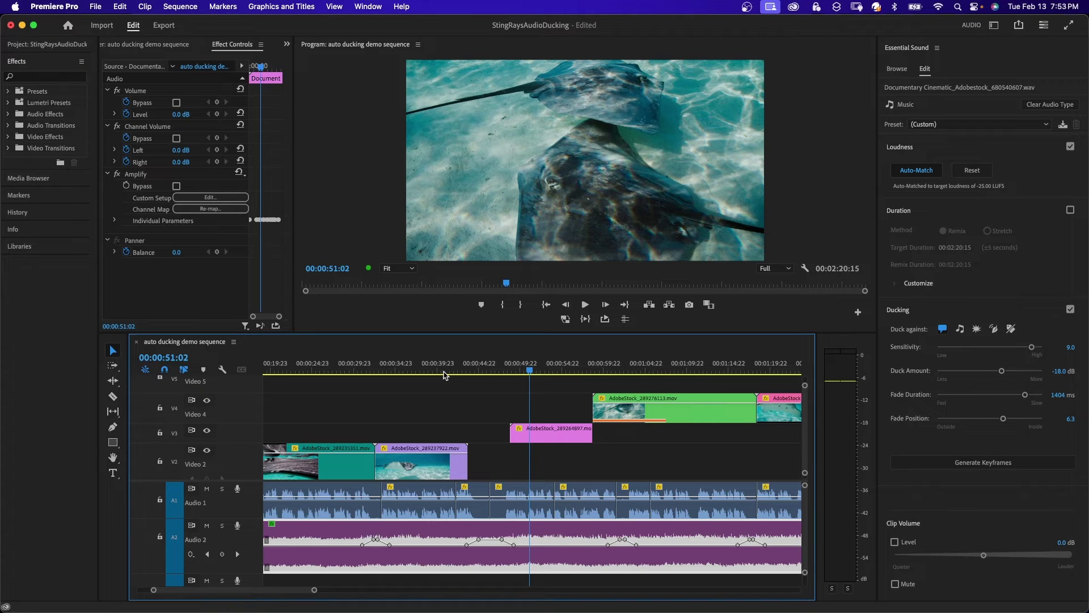
Deepen the music's Duck Amount from -18 dB to about -24.4 dB
{"action": "left_click", "coordinate": [930, 364]}
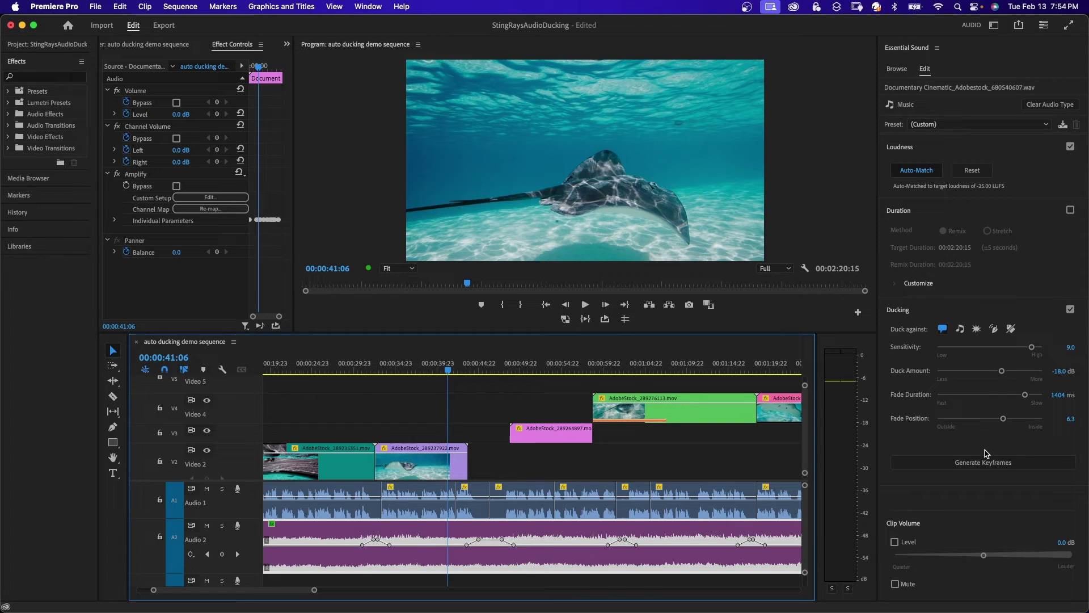
{"action": "left_click_drag", "start_coordinate": [1001, 371], "coordinate": [1014, 374]}
{"action": "left_click_drag", "start_coordinate": [1014, 296], "coordinate": [1013, 296]}
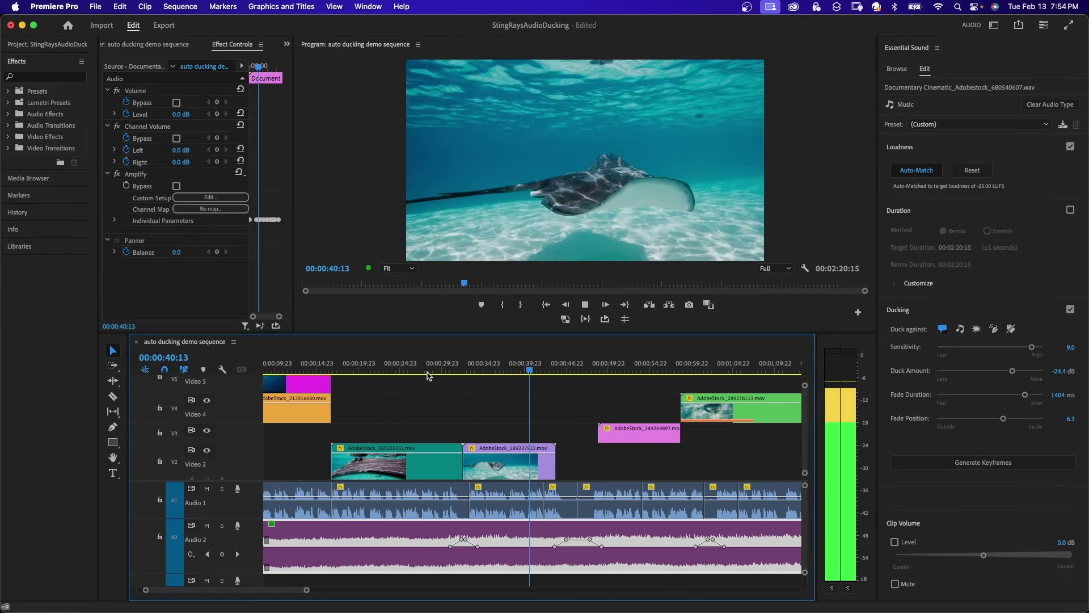
{"action": "key", "text": "space"}
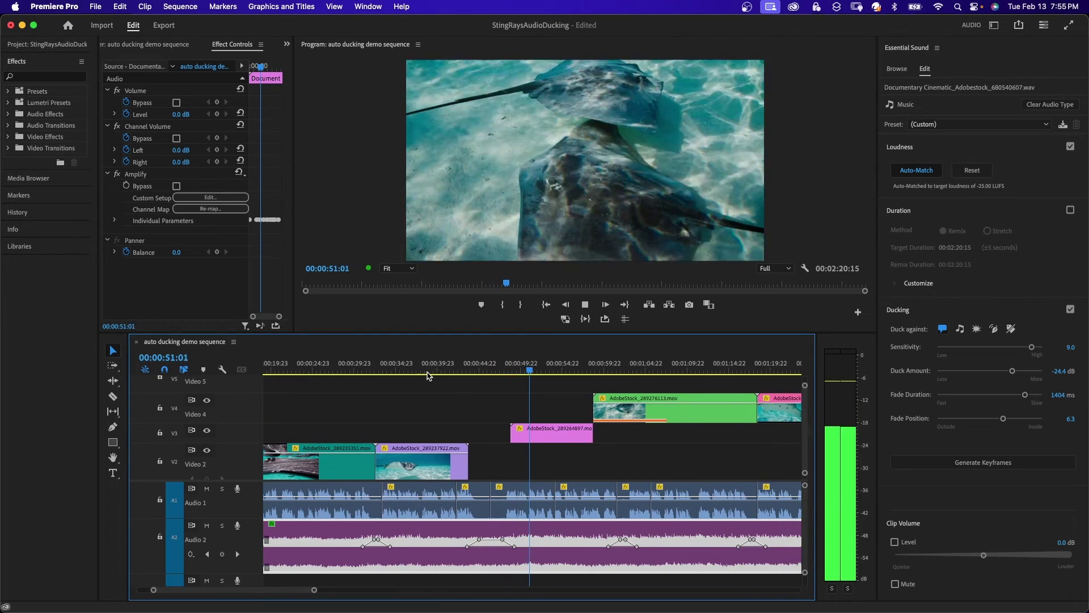
{"action": "key", "text": "space"}
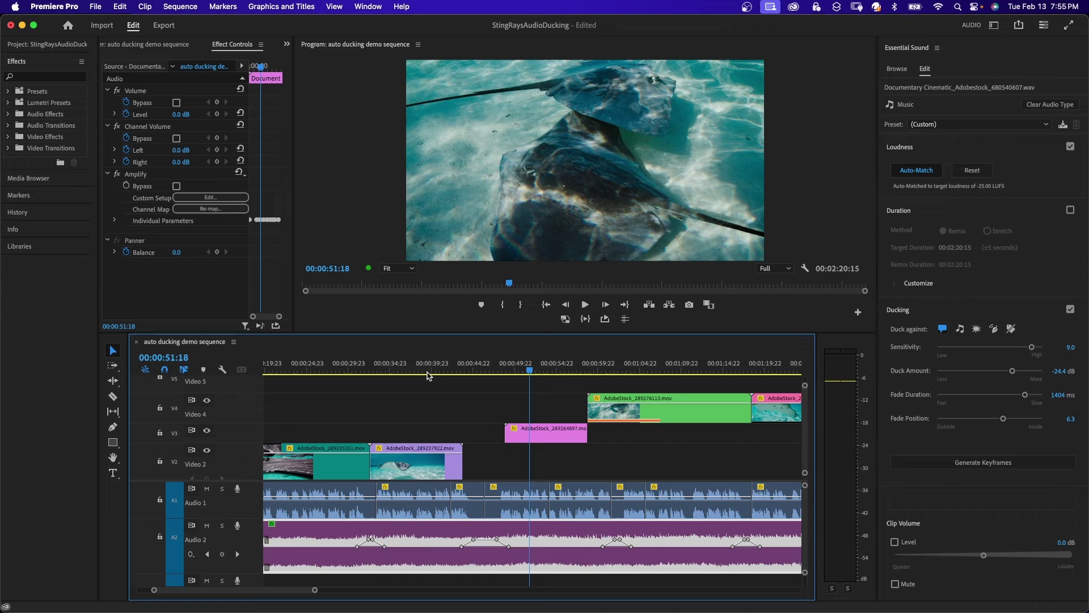